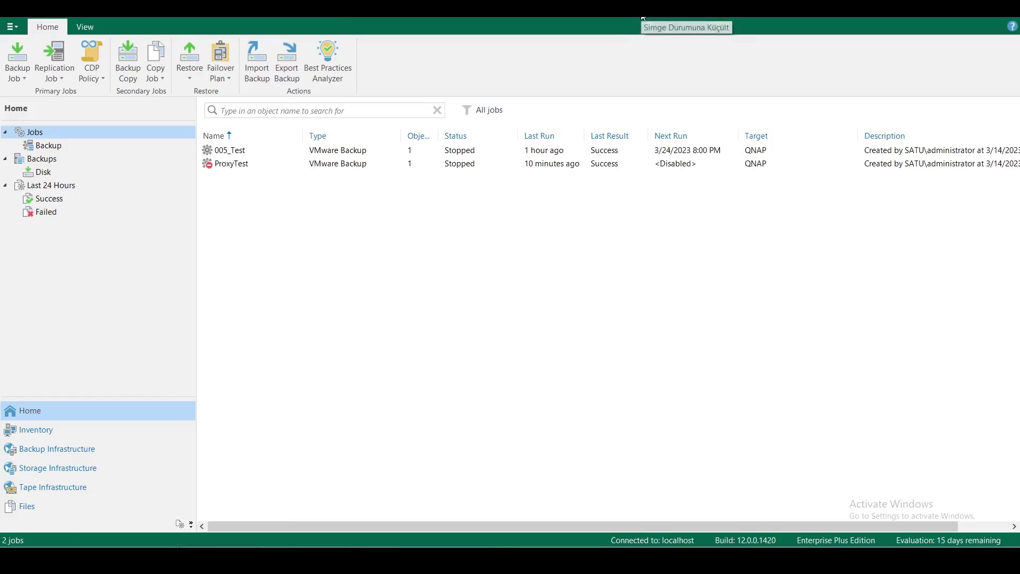
- Switch to the SRVSatuDC01 web console and run dsa.msc to open Active Directory Users and Computers
click(644, 18)
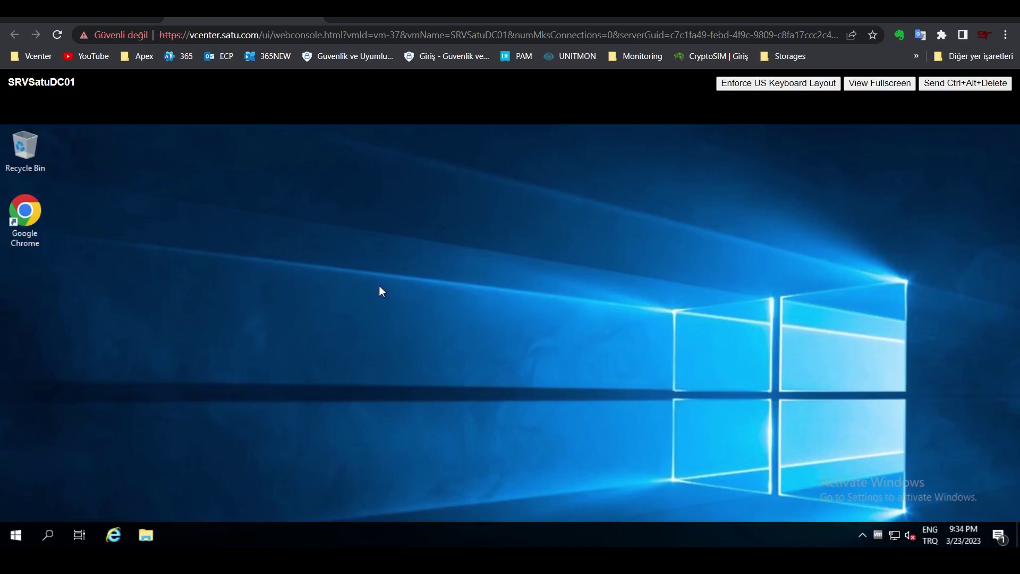
key(super+x)
click(455, 403)
key(super+x)
click(52, 473)
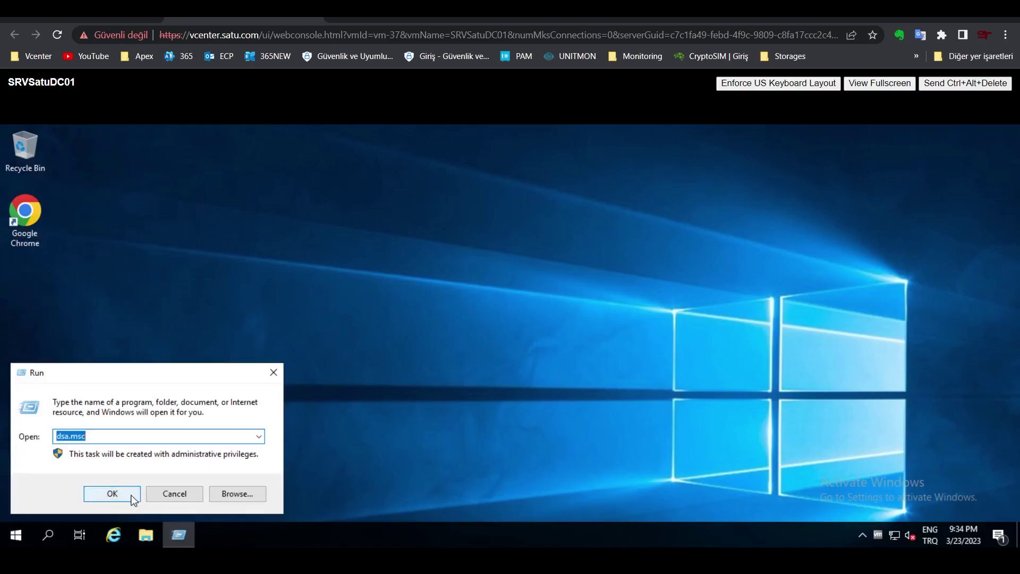
click(125, 495)
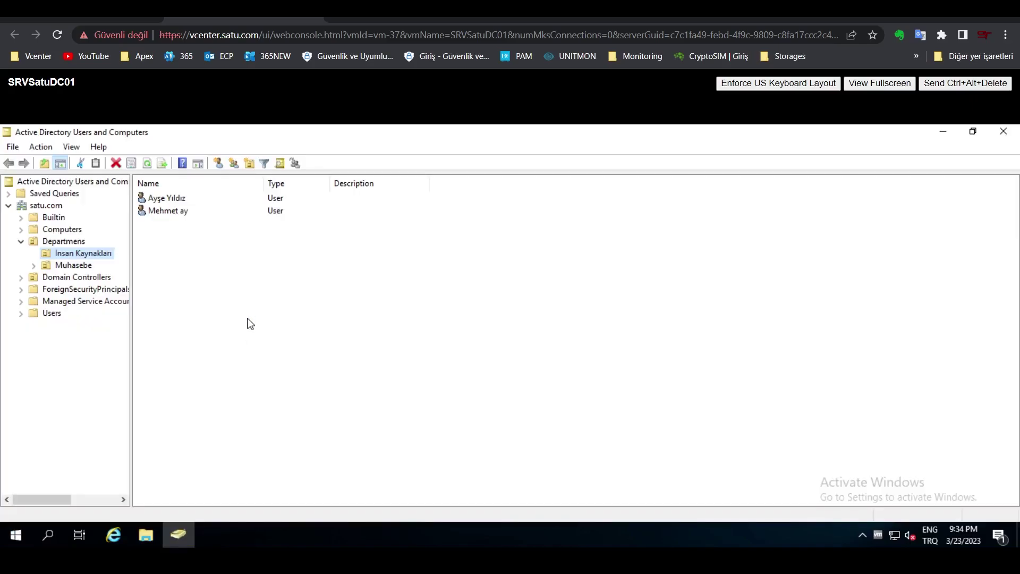
- Examine the İnsan Kaynakları and Muhasebe organizational units under Departmens, then minimize the directory window
click(75, 244)
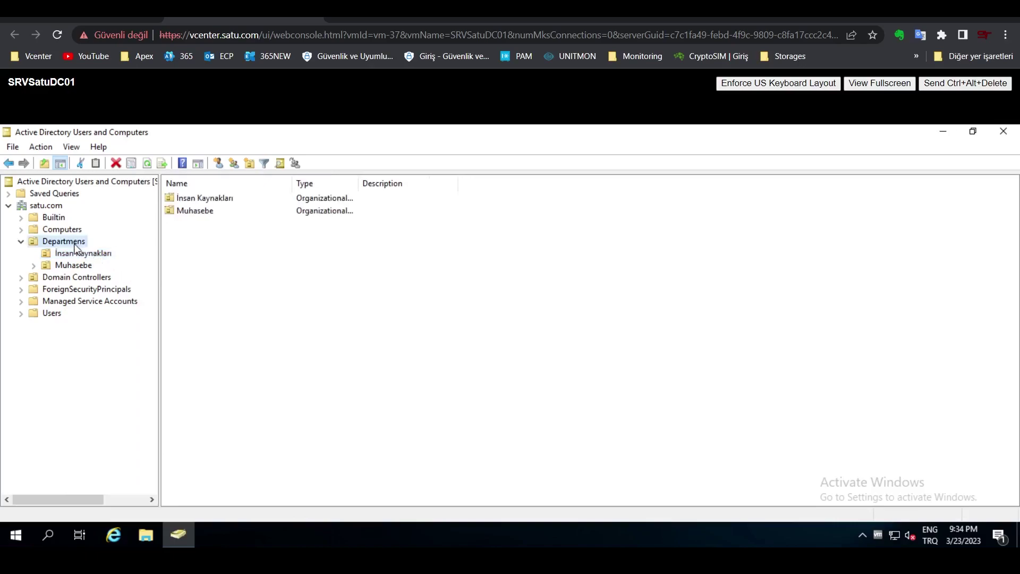
click(76, 254)
click(75, 266)
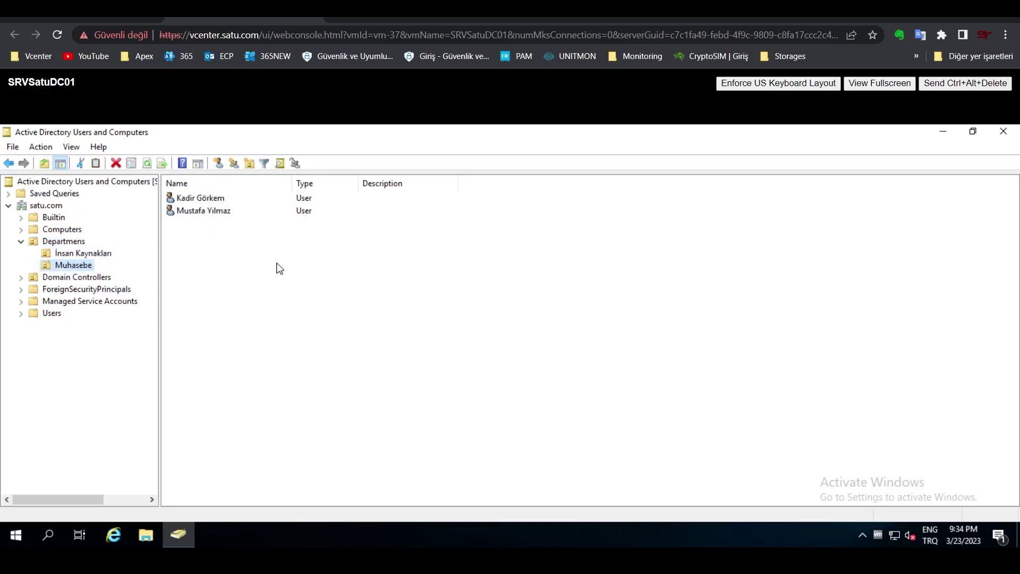
click(943, 132)
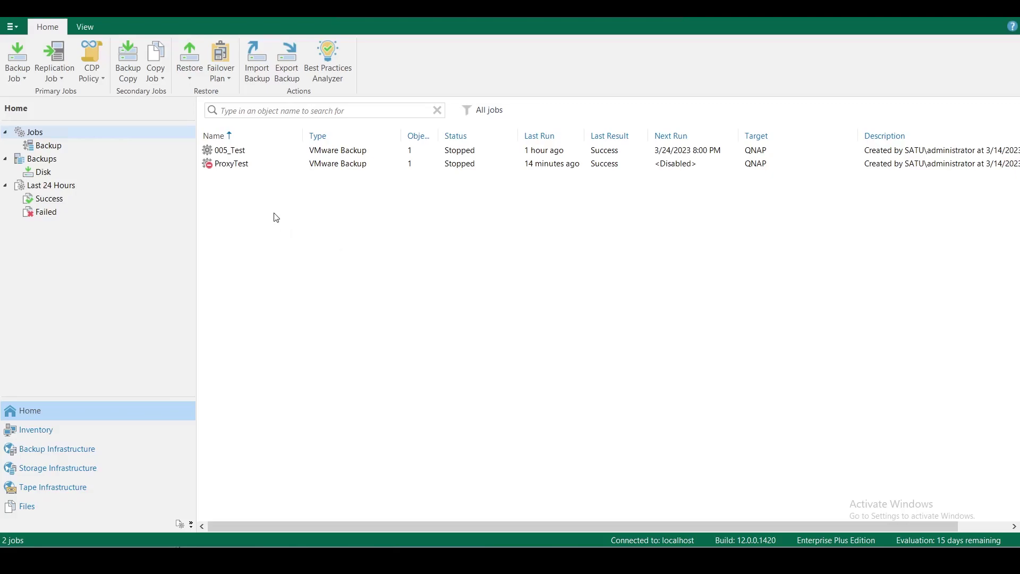
- Switch to Veeam Backup & Replication and start a new virtual machine backup job named AD_Backup
right_click(232, 218)
mouse_move(309, 224)
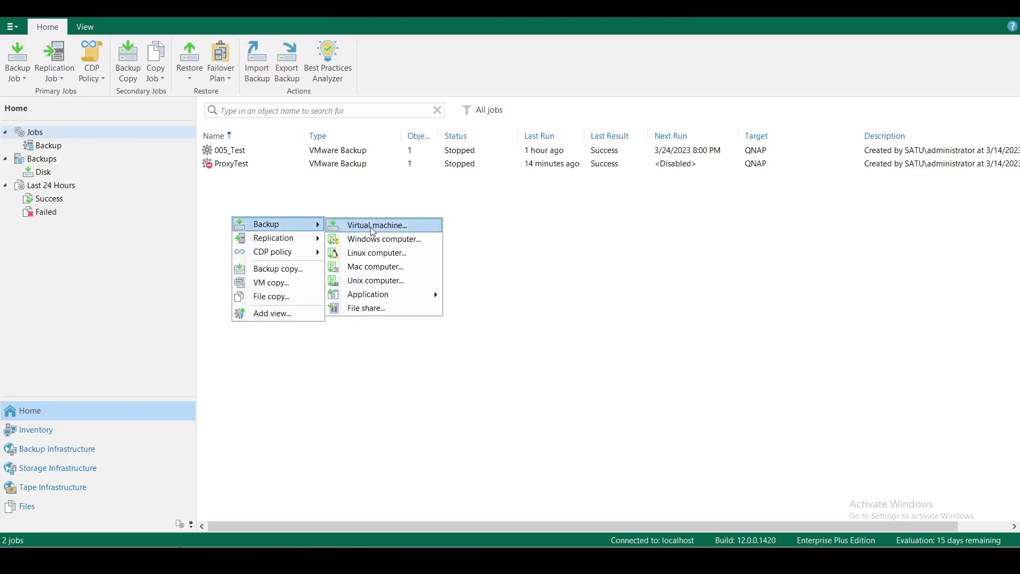
click(386, 229)
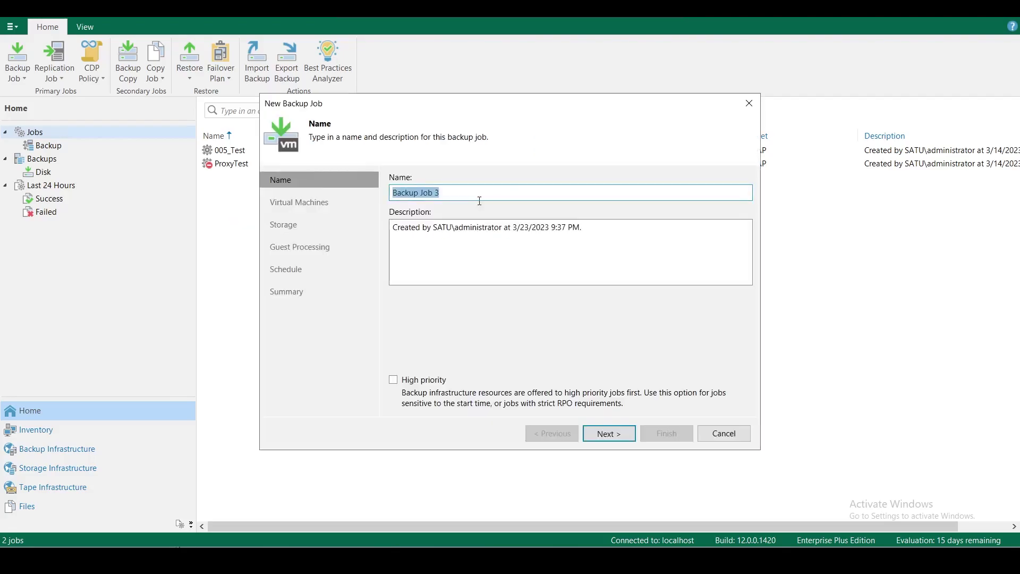
text(AD_Backup)
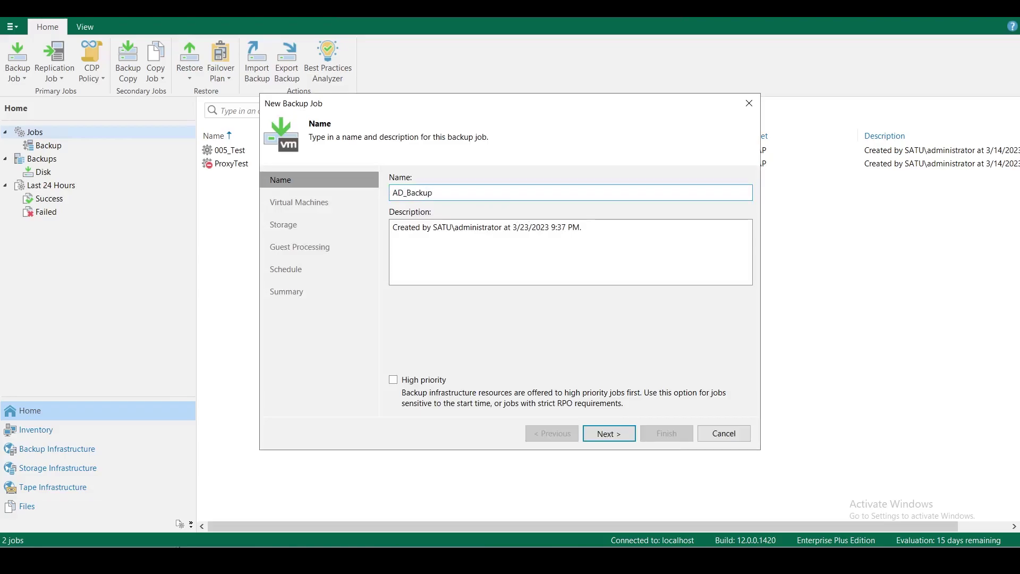
click(622, 433)
- Add the 001_DC folder under vcenter's Merkez datacenter from the VMs and Templates view to the backup job
click(715, 192)
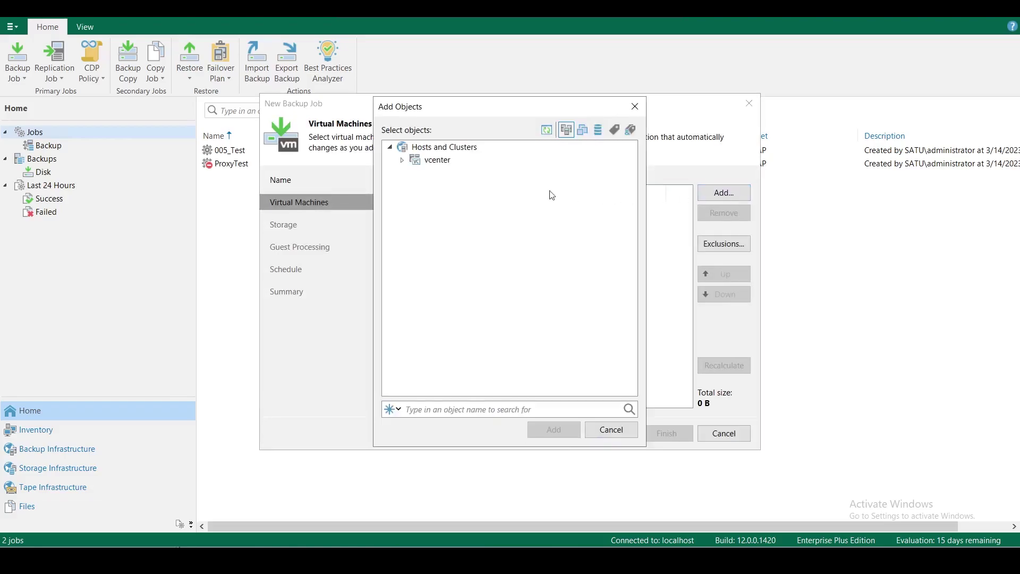
click(584, 130)
click(402, 160)
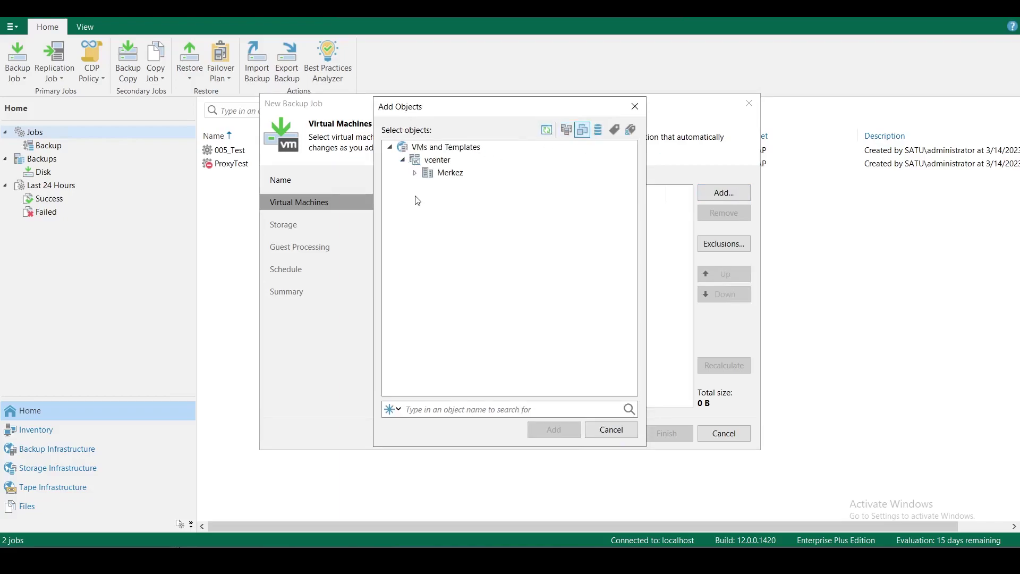
click(415, 173)
click(432, 186)
click(428, 184)
click(555, 429)
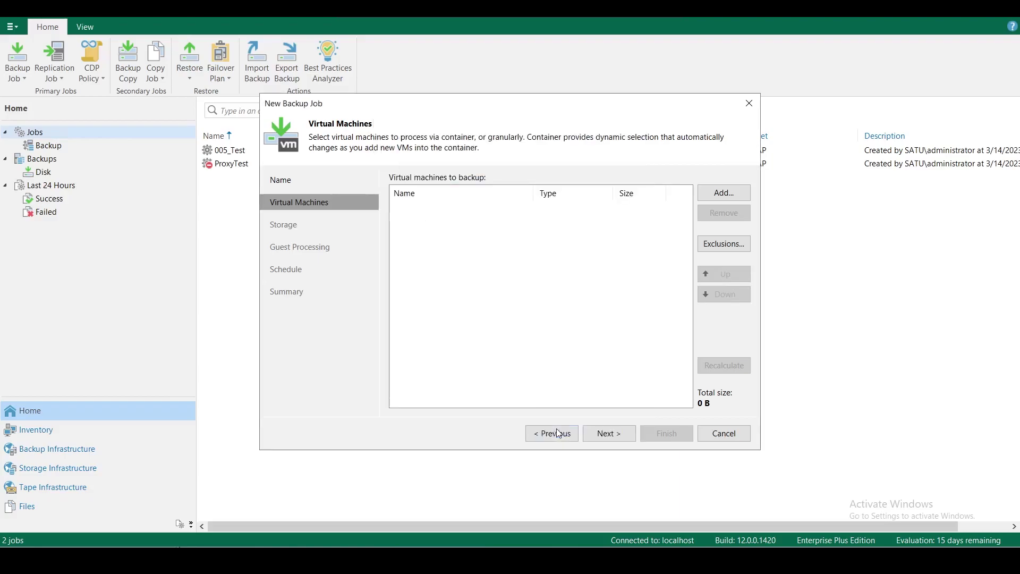
- Exclude the SQL01 virtual machine in the 001_DC folder from the backup job and proceed to the storage settings
click(718, 244)
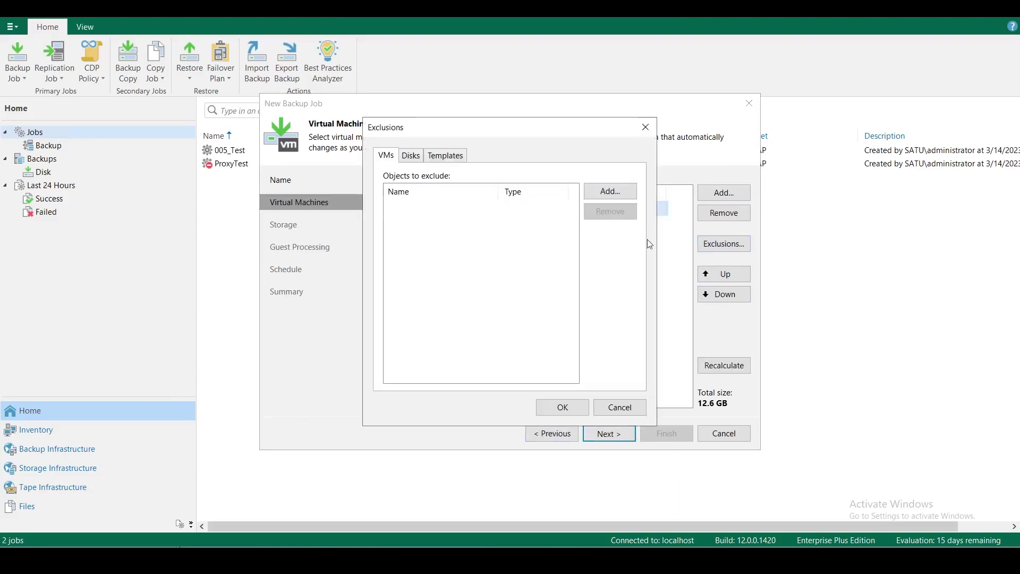
click(611, 191)
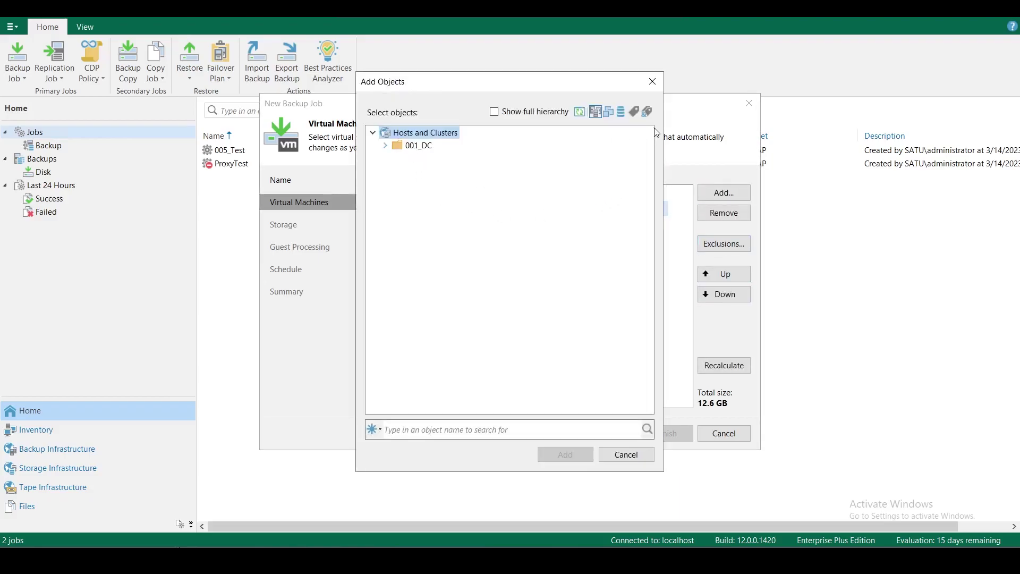
click(608, 111)
click(385, 145)
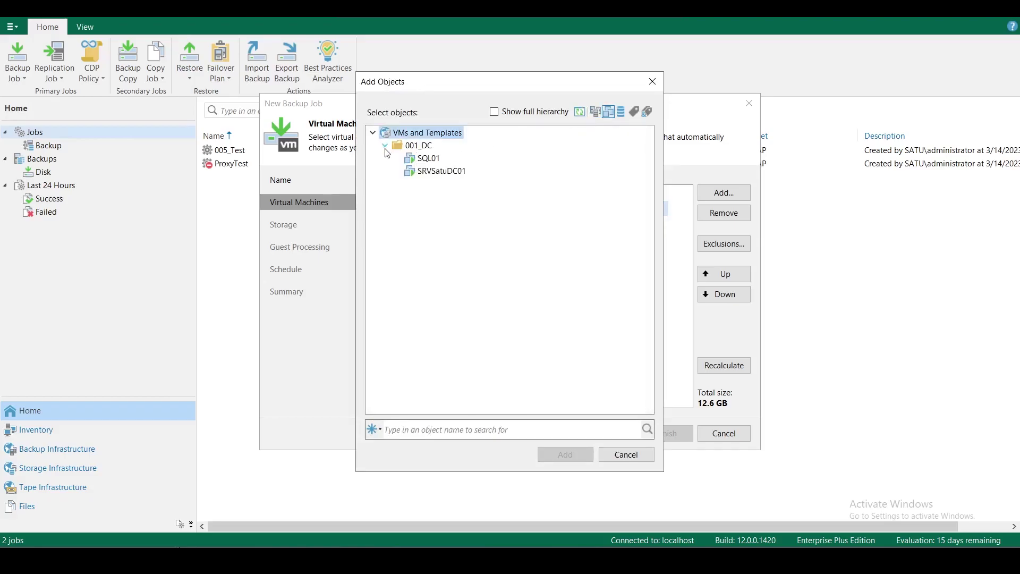
click(425, 158)
click(563, 454)
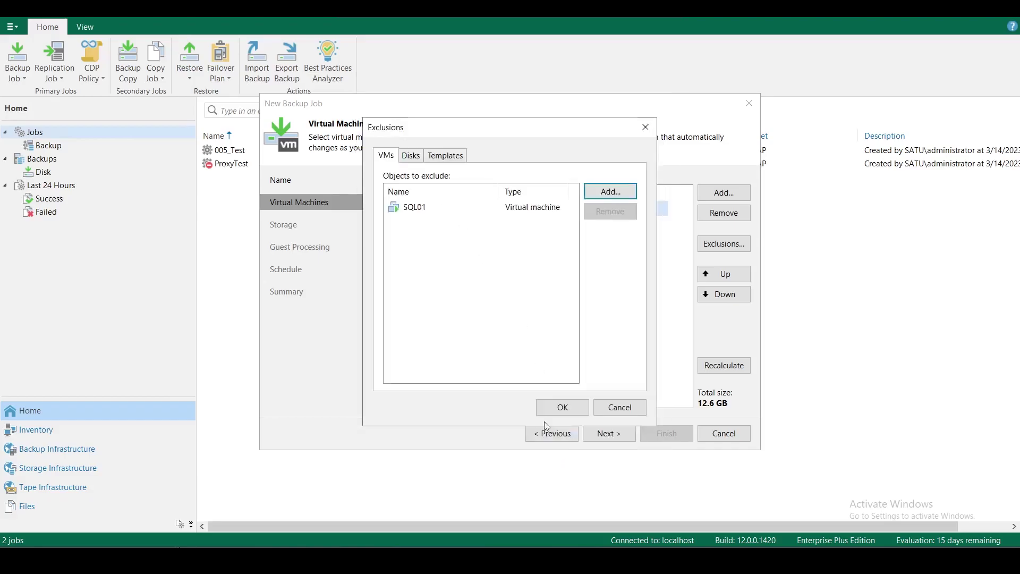
click(562, 408)
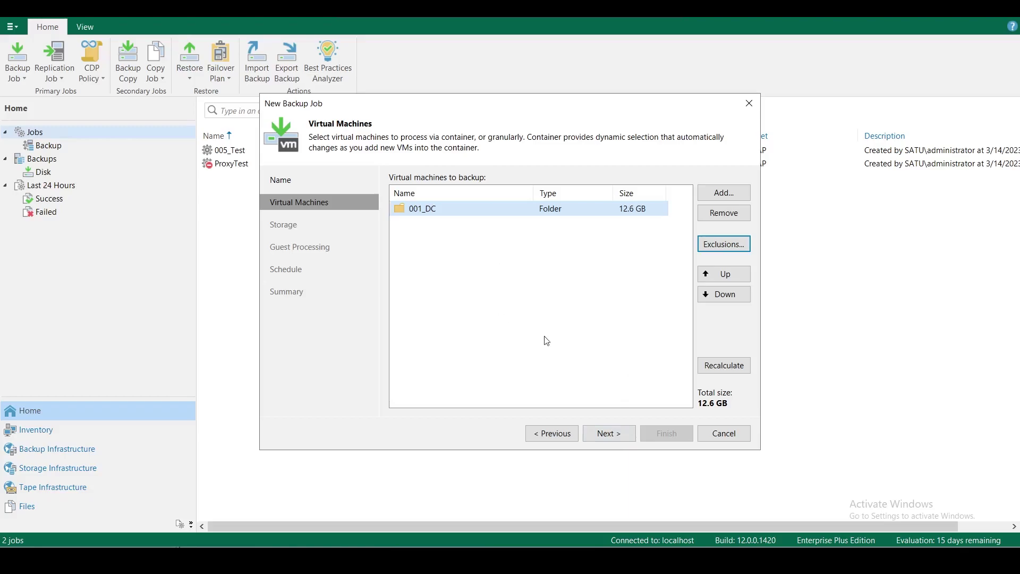
click(617, 434)
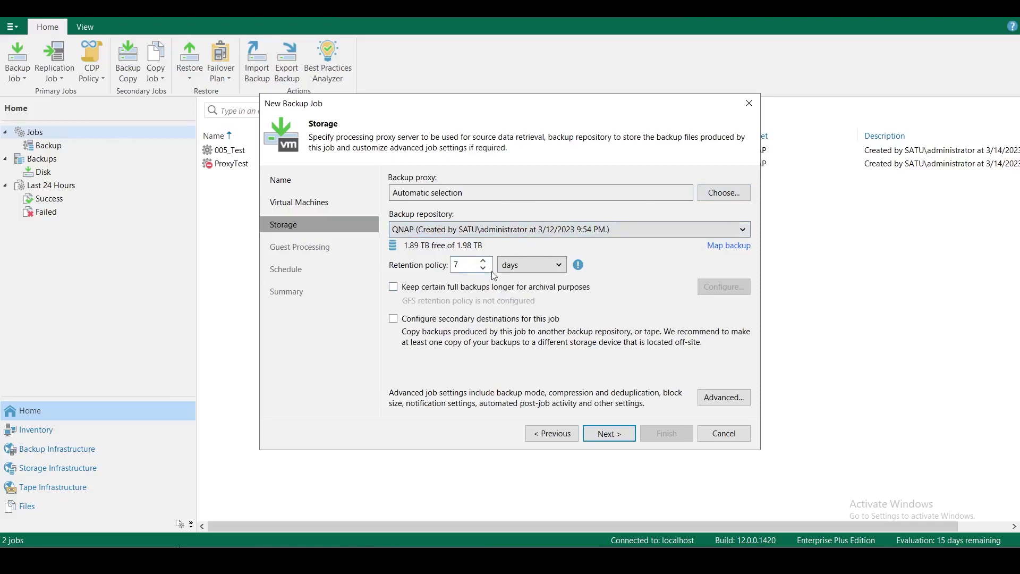
- Enable VMware Tools quiescence in the job's advanced vSphere settings
click(724, 400)
click(461, 110)
click(511, 112)
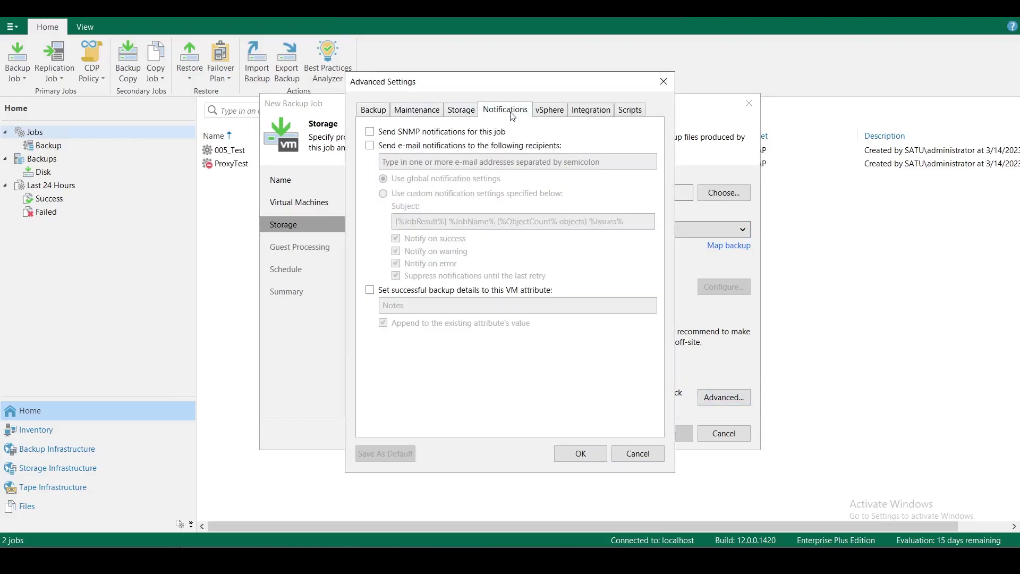
click(545, 111)
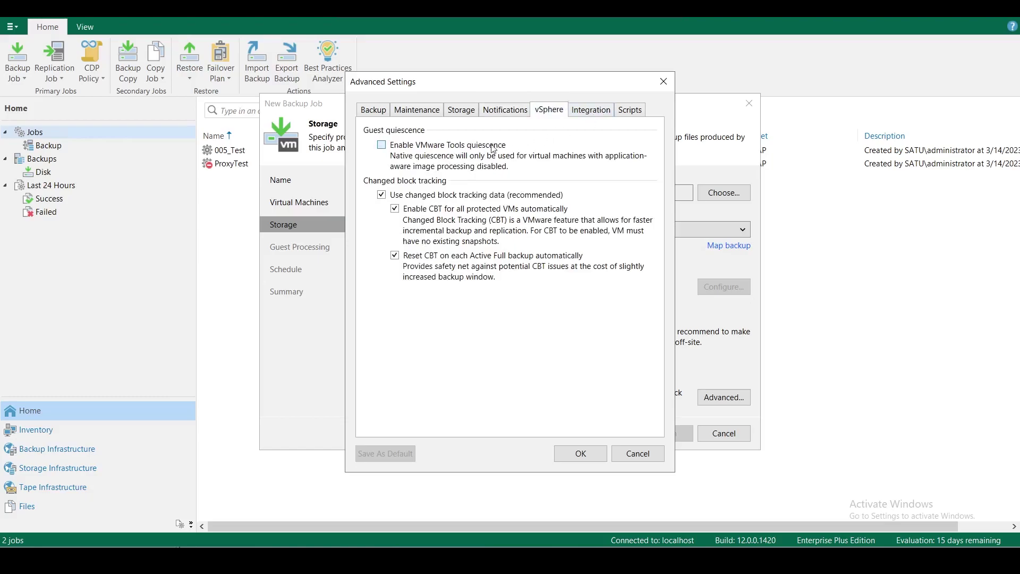
click(381, 145)
- Enable periodic active full backups on Saturday, disable synthetic full backups, and accept the storage settings
click(373, 110)
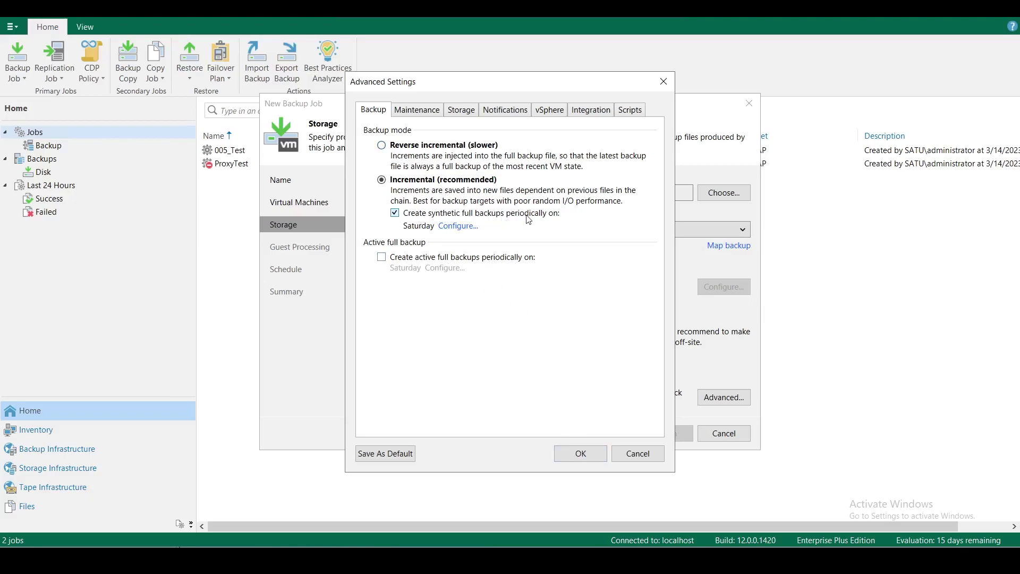
click(382, 257)
click(394, 213)
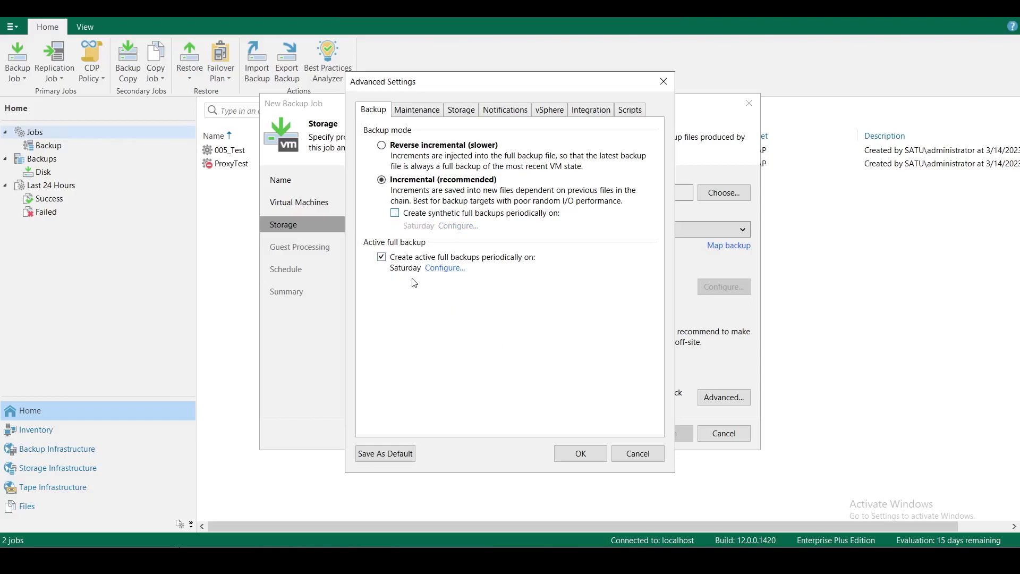
click(575, 453)
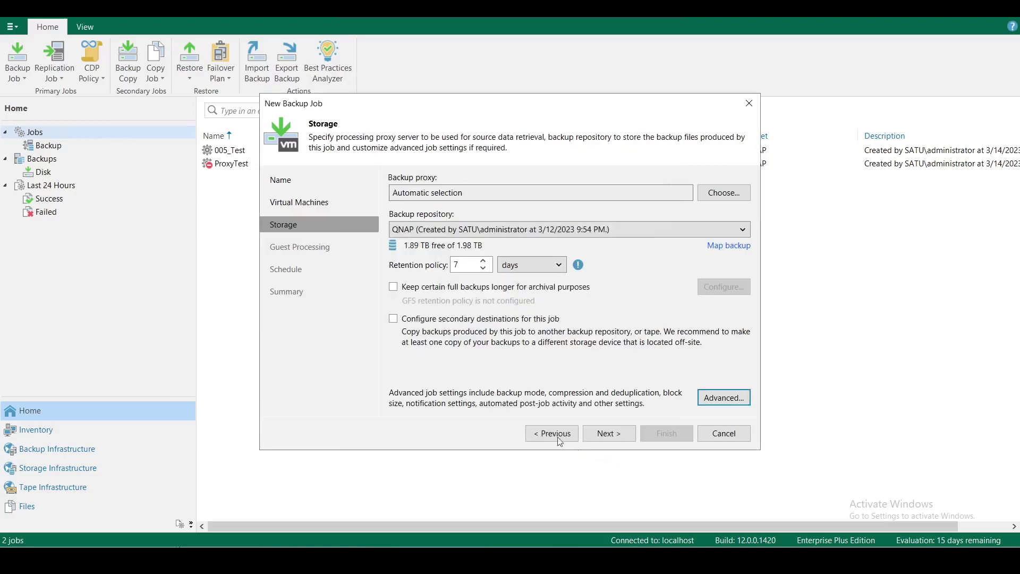
click(624, 434)
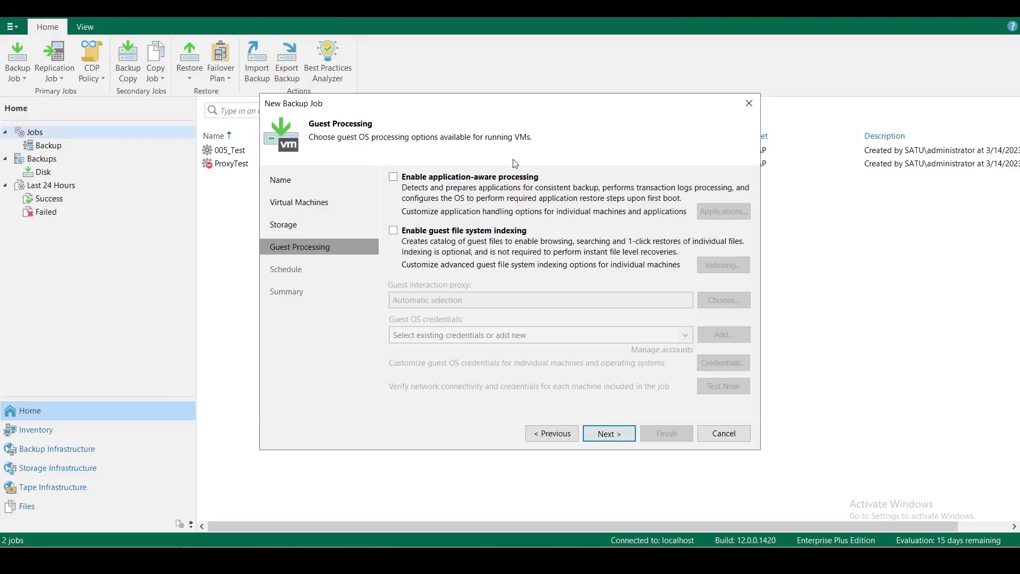
- Enable application-aware processing and select satu\administrator as the guest OS credentials
click(393, 177)
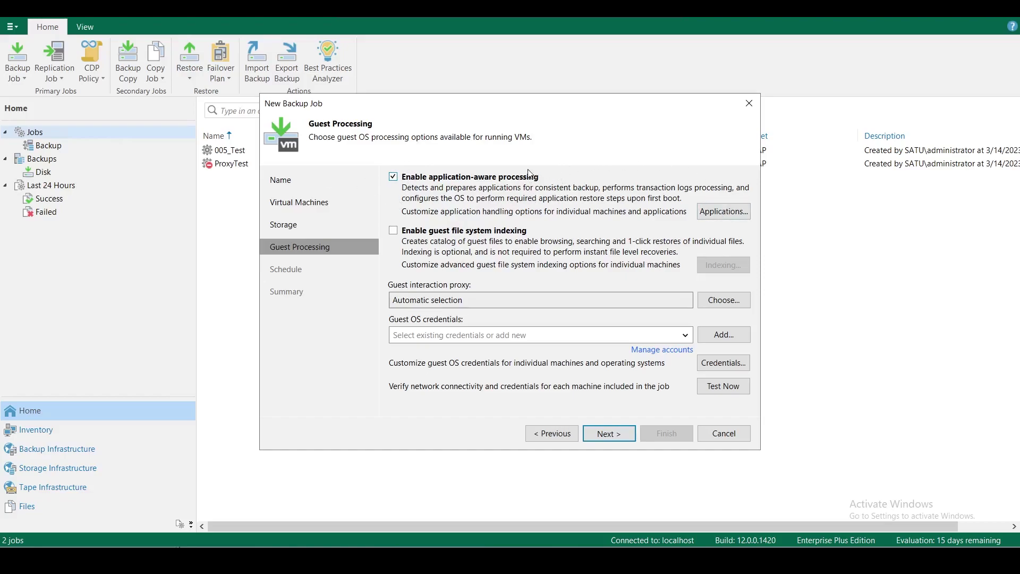
key(Tab)
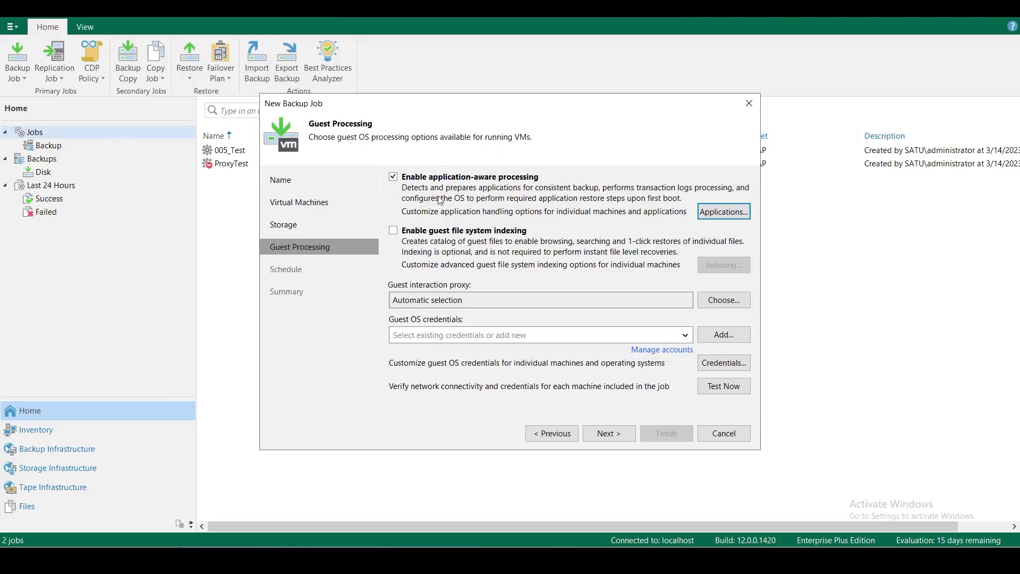
click(685, 335)
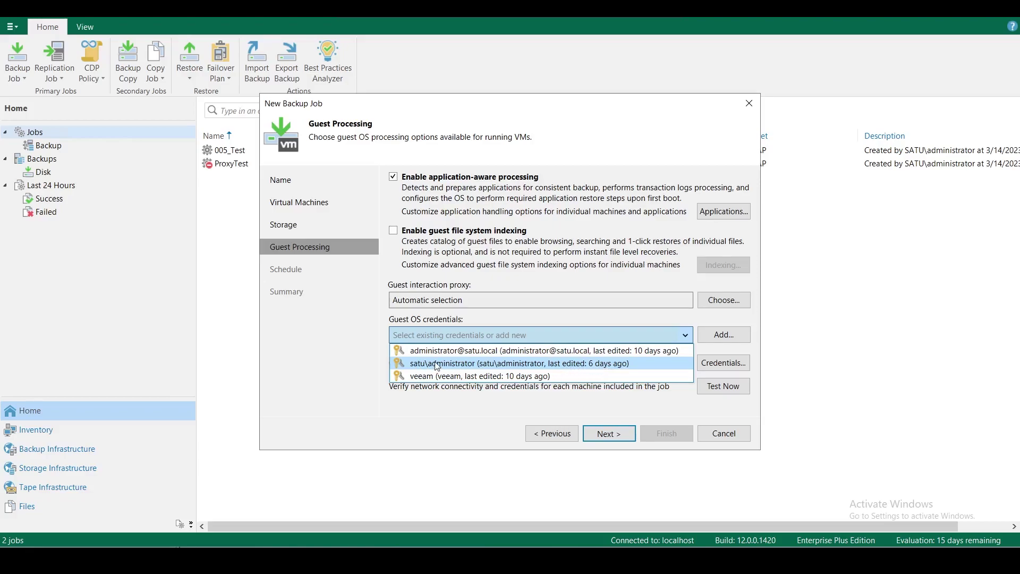
click(613, 365)
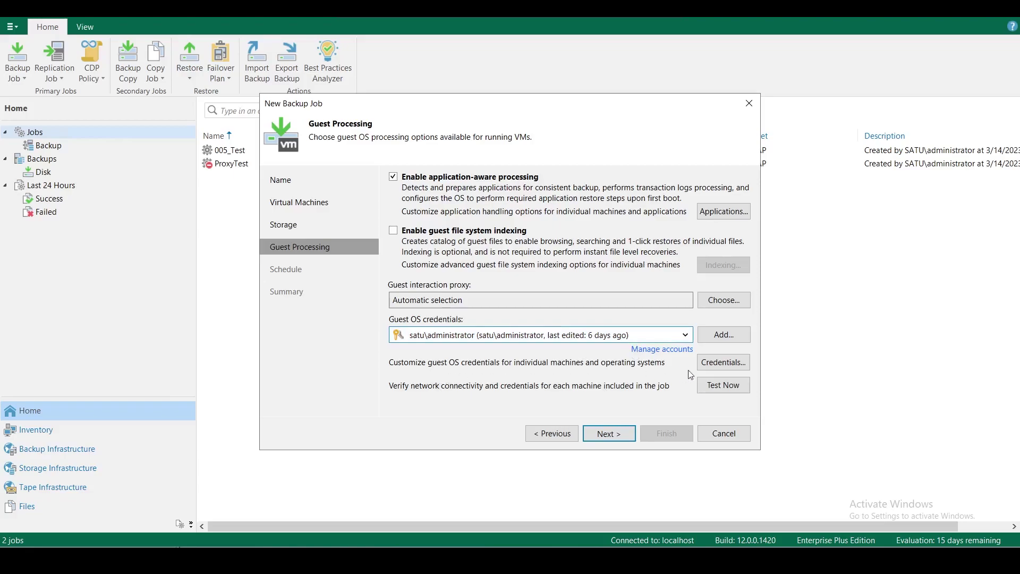
- Review the individual guest OS credentials for 001_DC and test connectivity and credentials for the job's machines
click(701, 364)
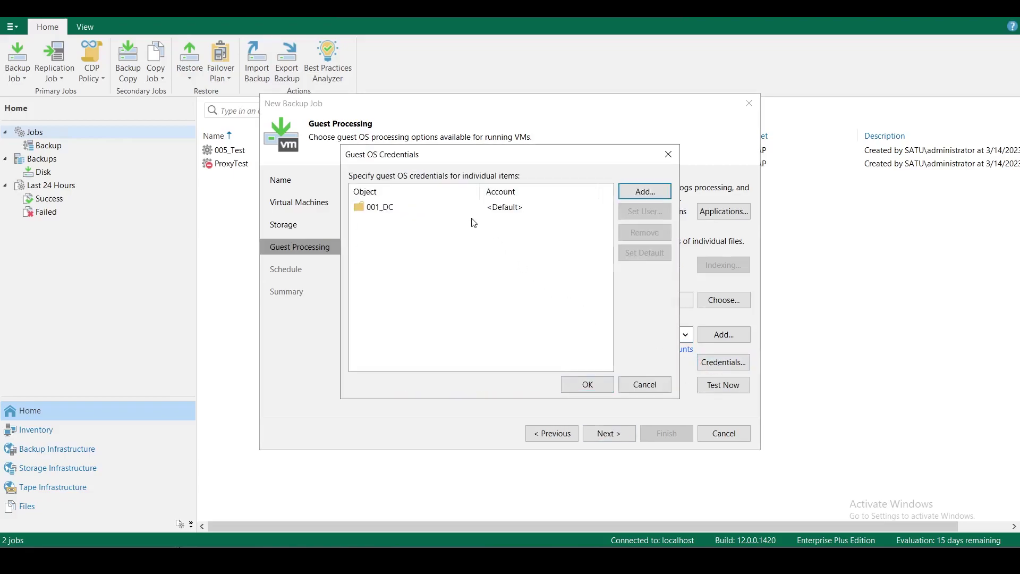
click(592, 211)
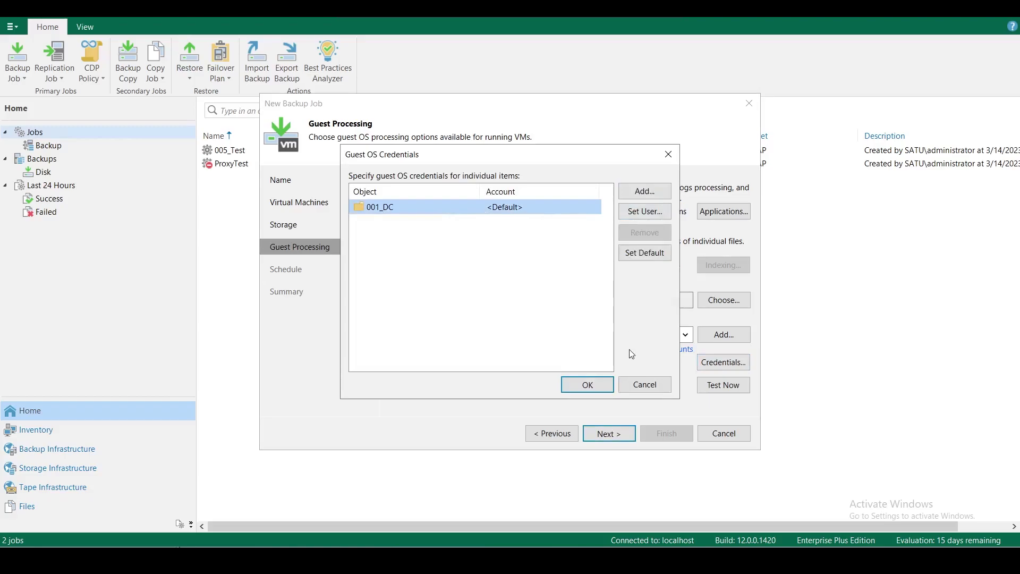
click(644, 384)
click(723, 385)
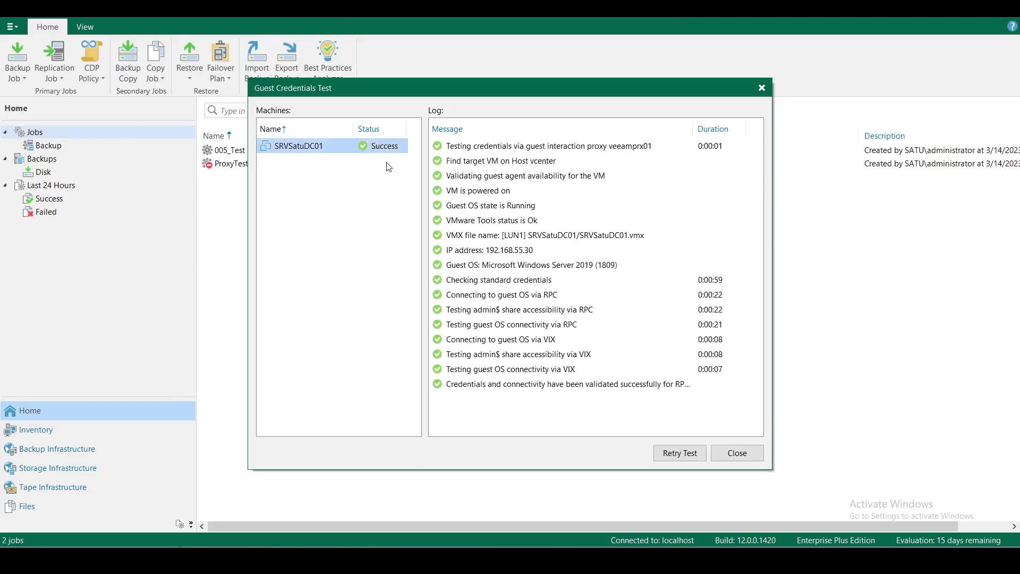
click(747, 455)
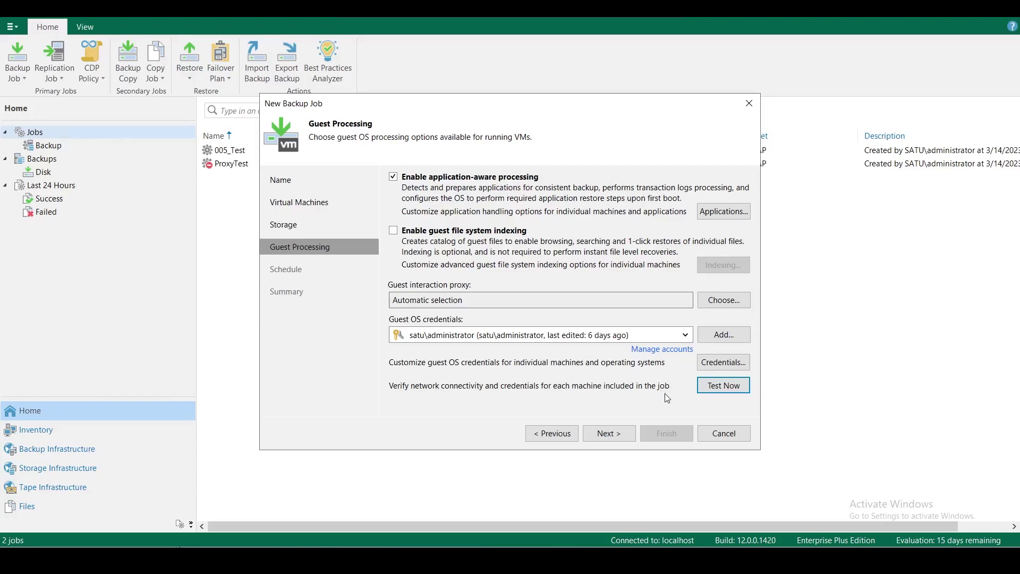
- Accept the guest processing settings and enable the backup job to run automatically on a schedule
click(605, 433)
click(393, 182)
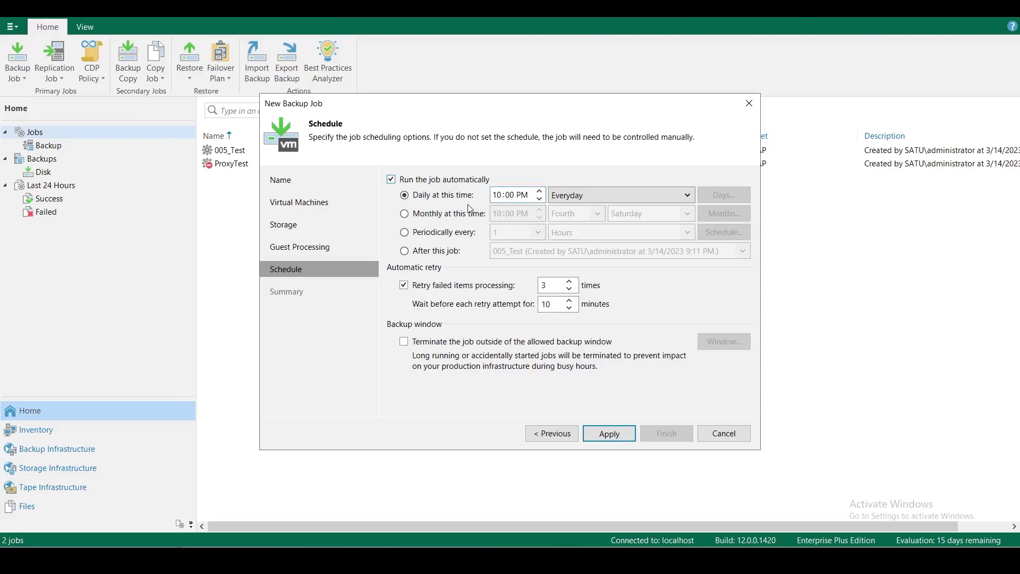
- Try chaining the job to run after 005_Test, comparing the available jobs with the existing job list
click(405, 343)
click(405, 342)
click(405, 252)
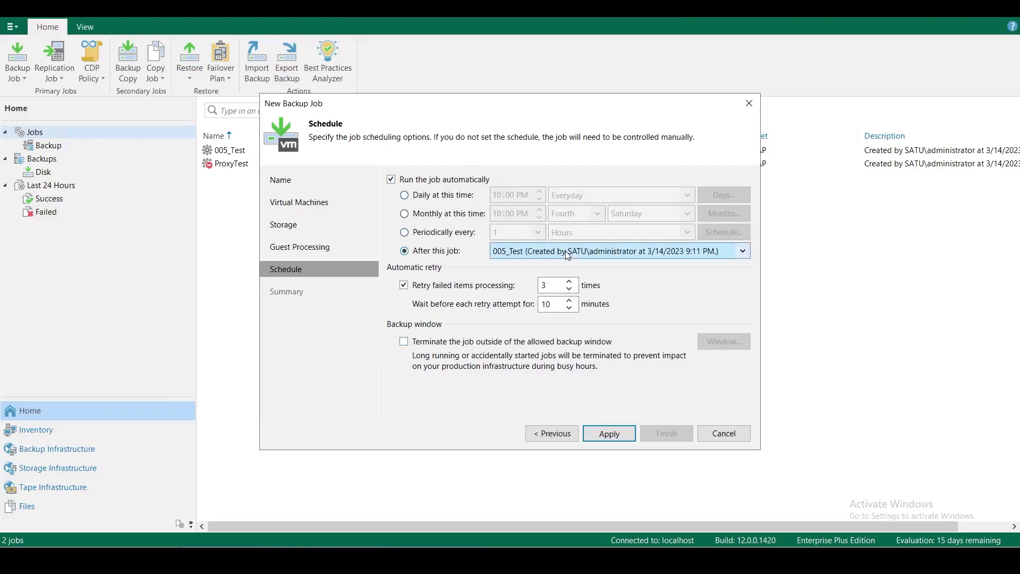
click(741, 252)
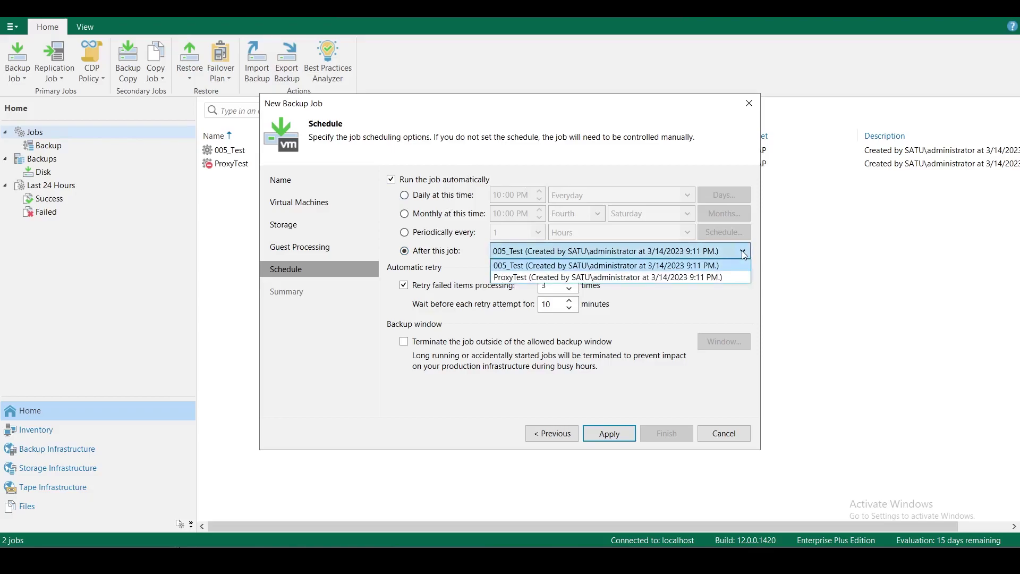
click(741, 250)
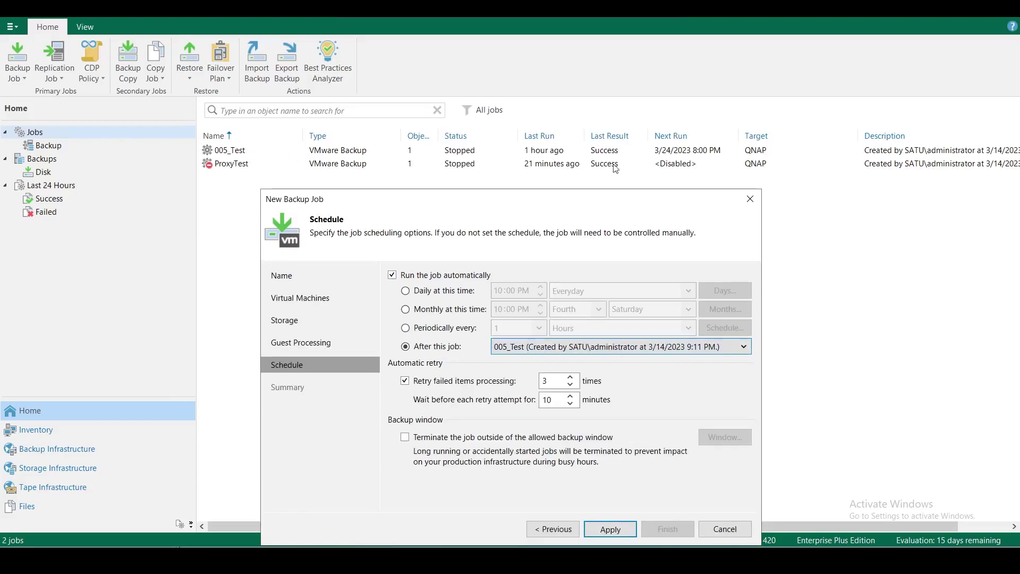
drag(658, 199, 658, 109)
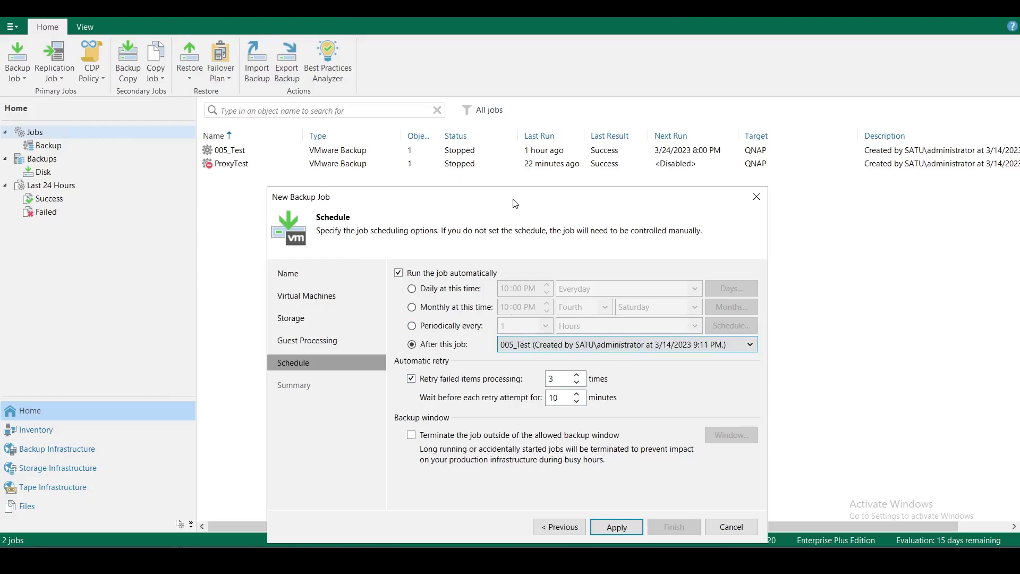
mouse_move(515, 201)
mouse_down()
mouse_move(518, 129)
mouse_move(534, 203)
mouse_up()
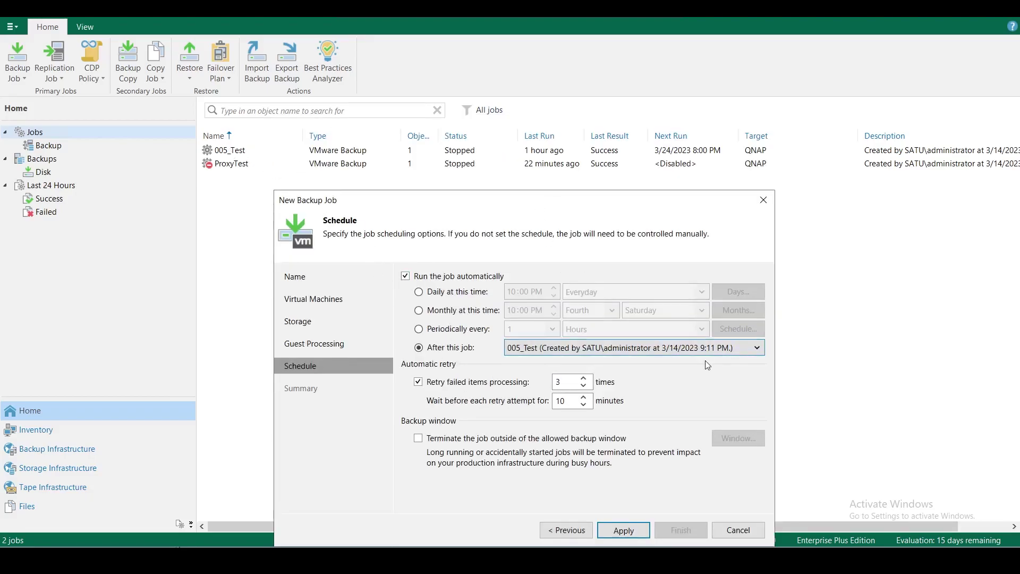
click(760, 347)
click(759, 346)
drag(610, 197, 619, 185)
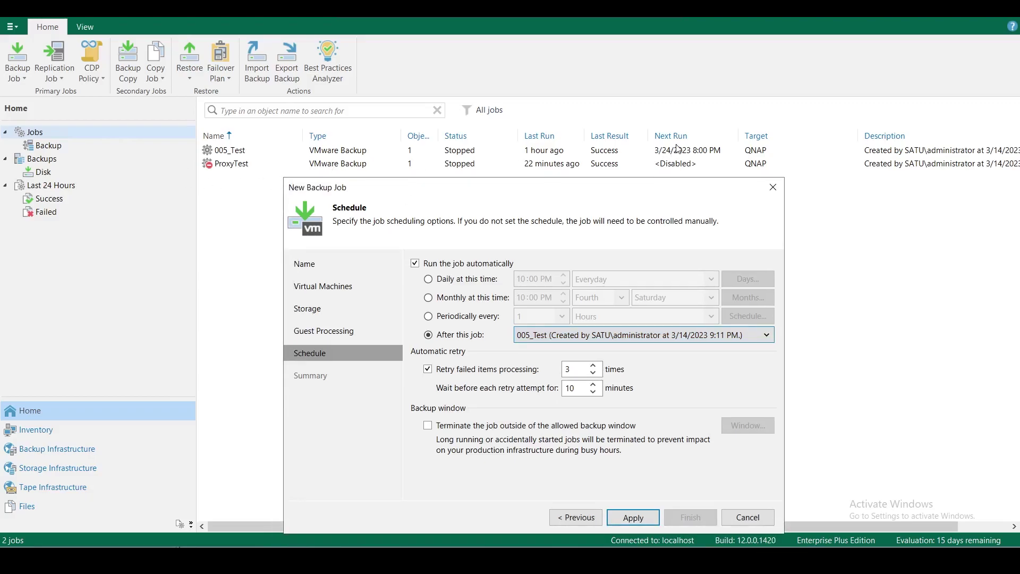
drag(684, 193, 679, 192)
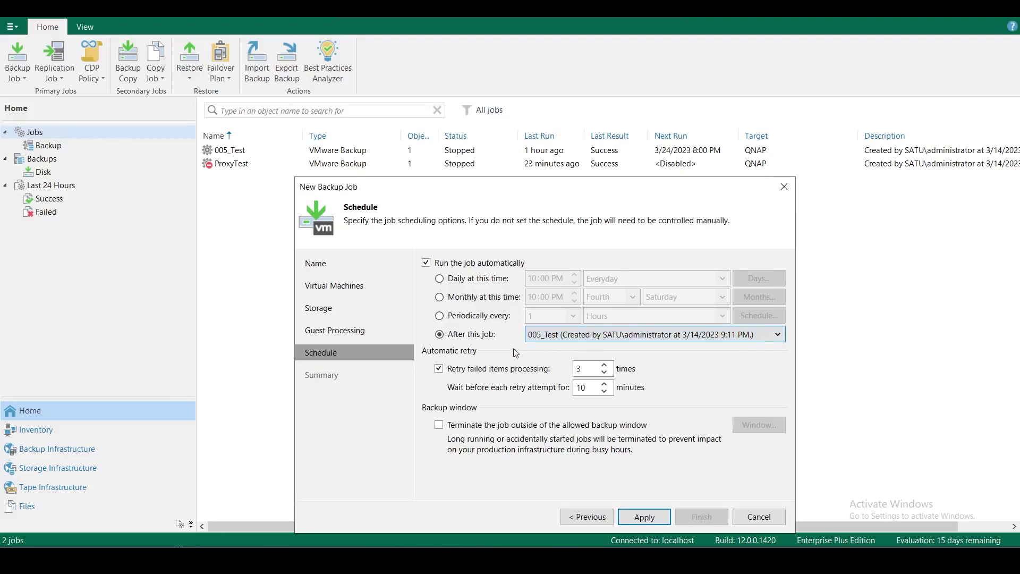
drag(574, 185, 558, 121)
- Schedule the job daily at 10:00 PM, apply the schedule, and finish creating it without running it immediately
click(474, 215)
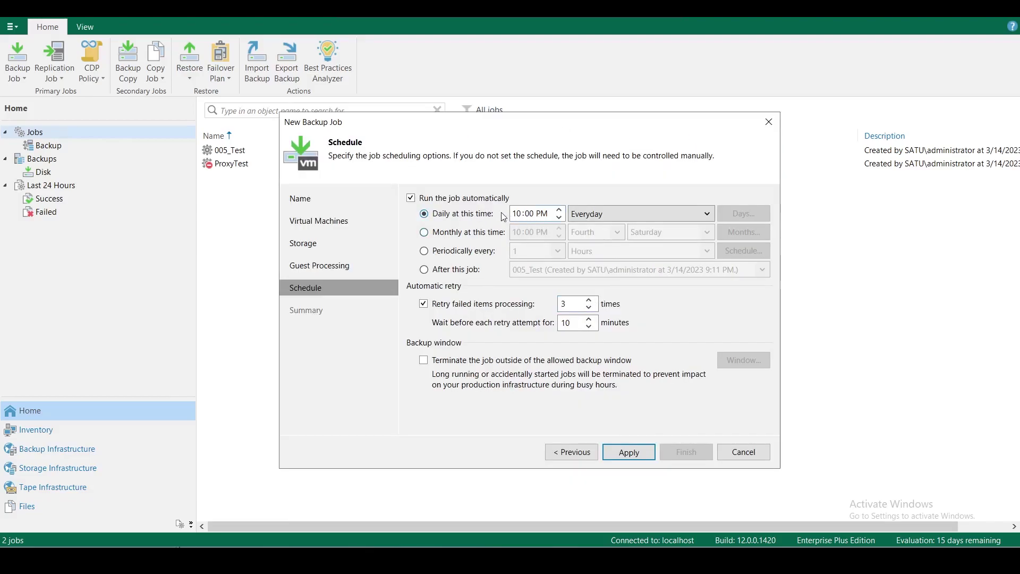
click(637, 453)
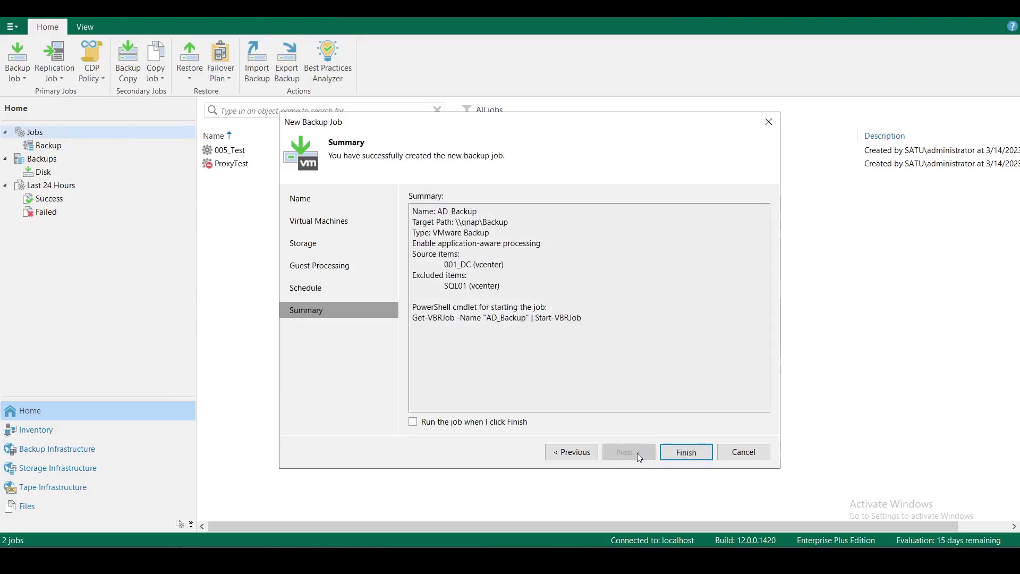
click(699, 457)
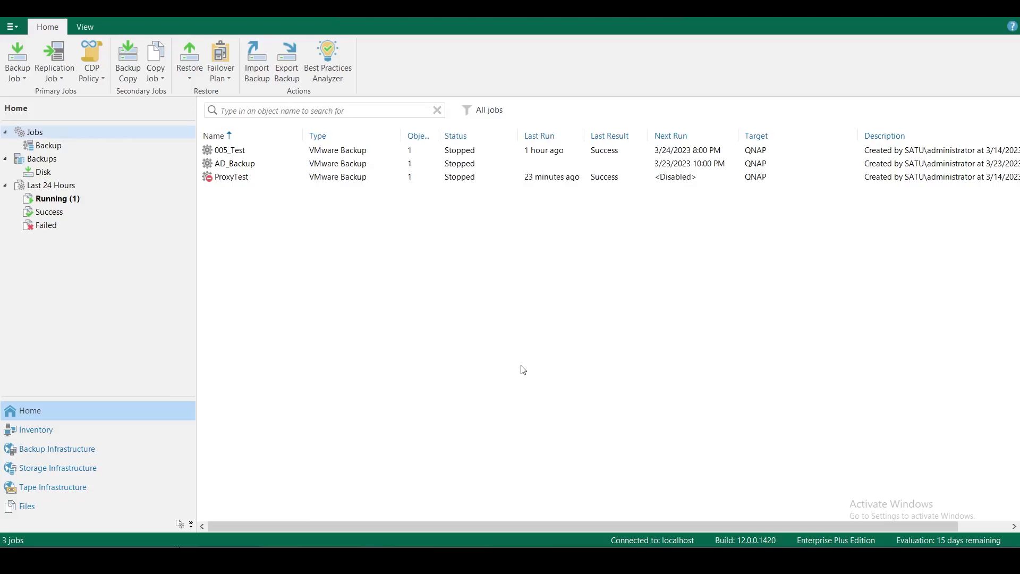
- Examine the AD_Backup job's last session and the processing log for the SRVSatuDC01 machine
click(242, 164)
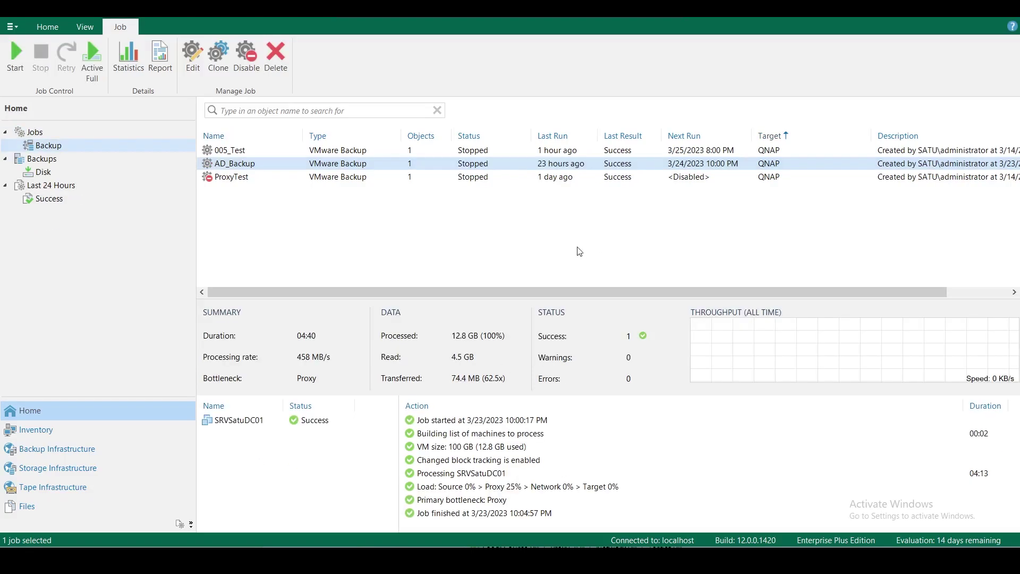
click(310, 424)
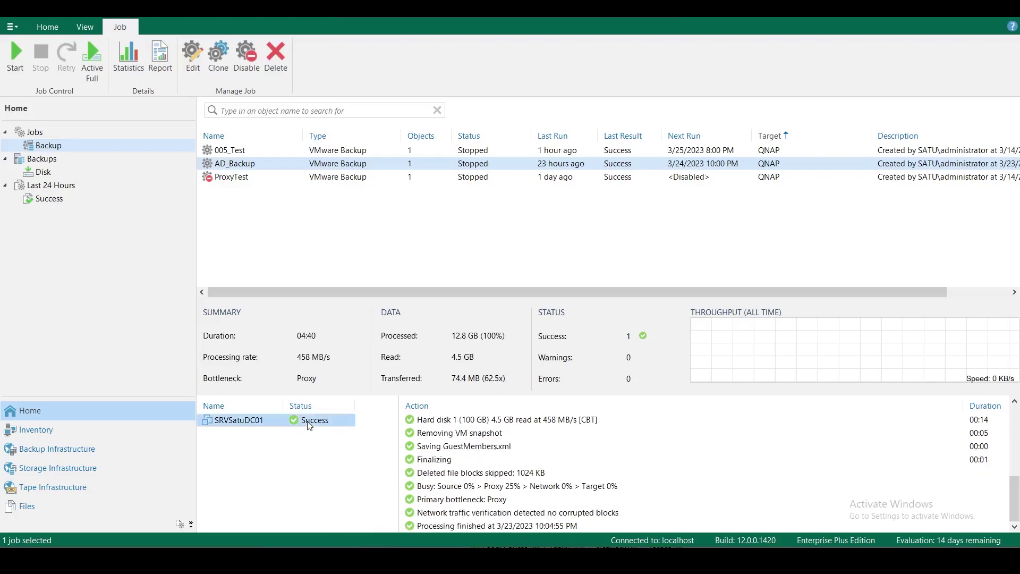